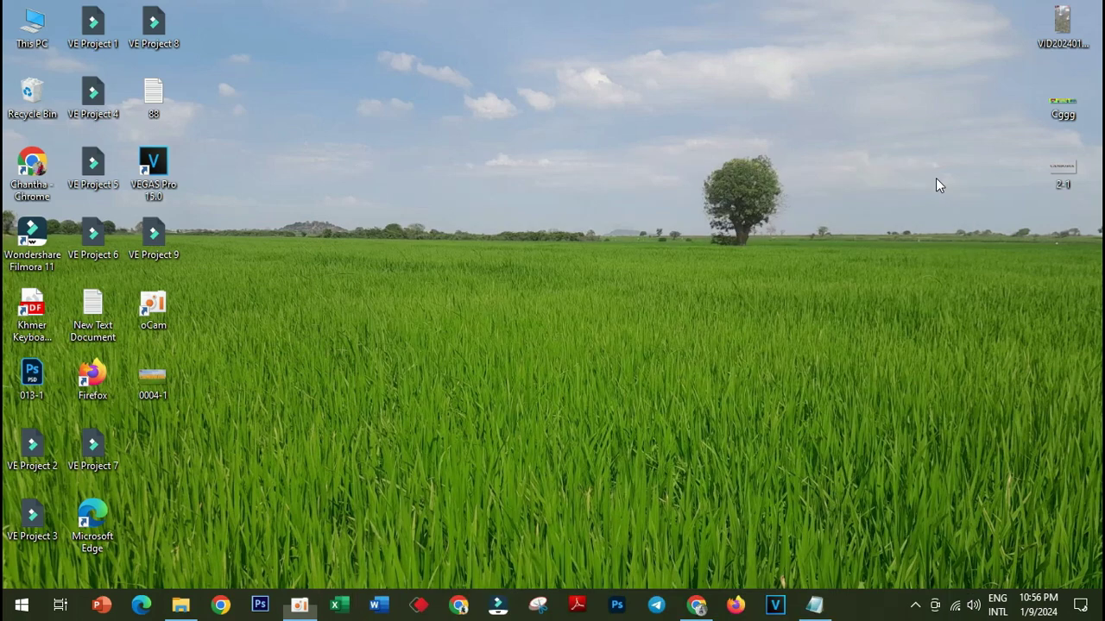
pyautogui.rightClick(449, 187)
pyautogui.click(494, 239)
pyautogui.rightClick(487, 188)
pyautogui.click(528, 237)
# Step: Switch to Chrome and open the Gmail inbox from the new tab page's shortcuts
pyautogui.click(695, 604)
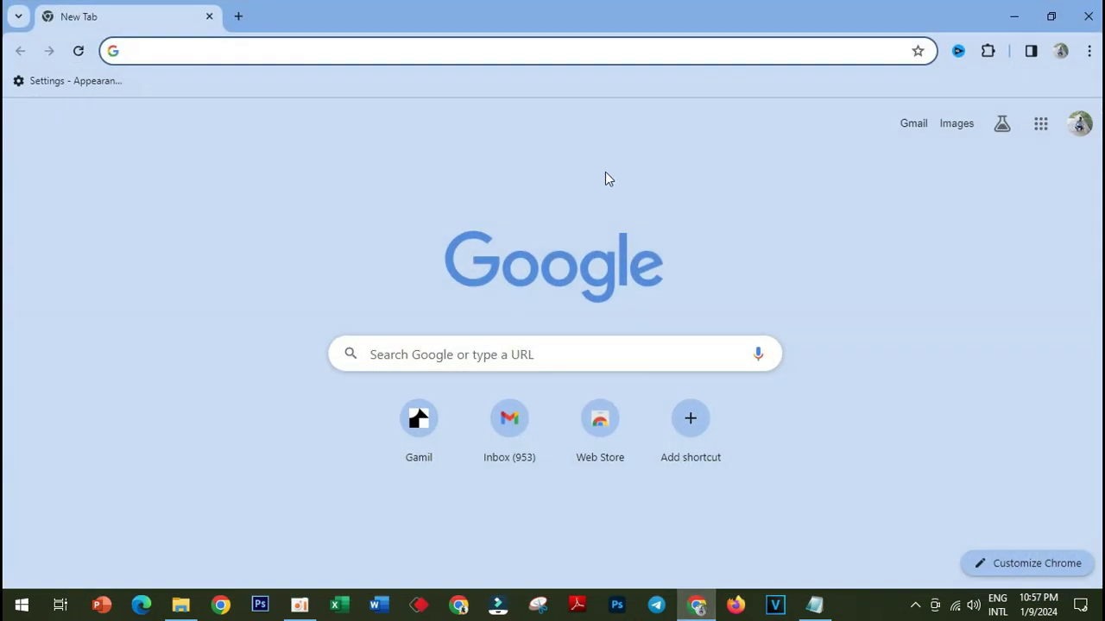
pyautogui.click(508, 423)
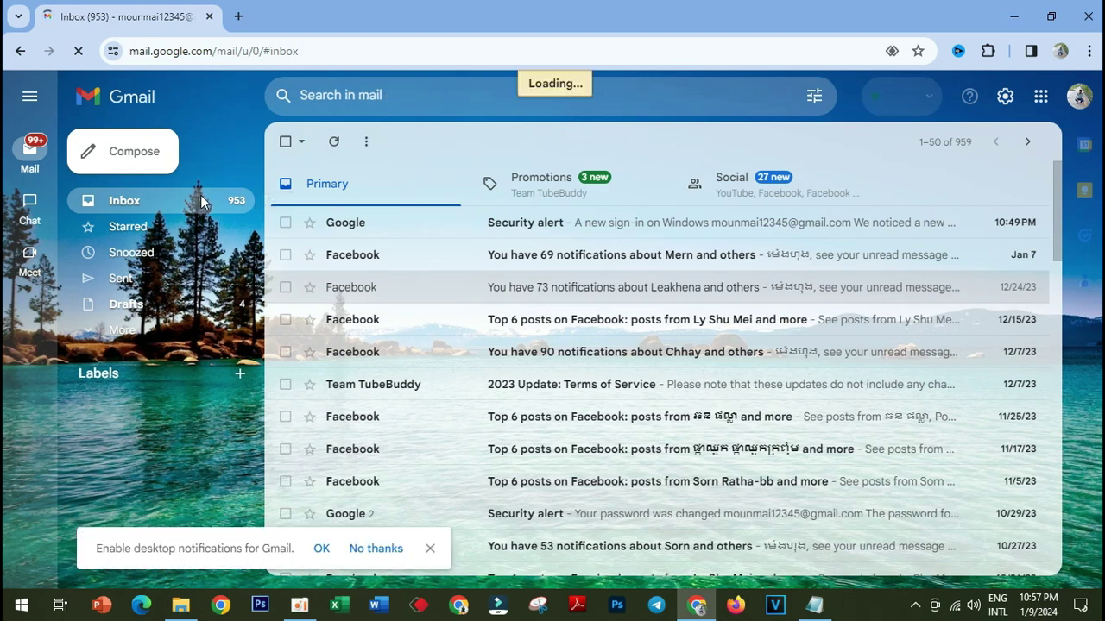
# Step: Open the full Gmail settings and go to the Accounts and Import section
pyautogui.moveTo(861, 233)
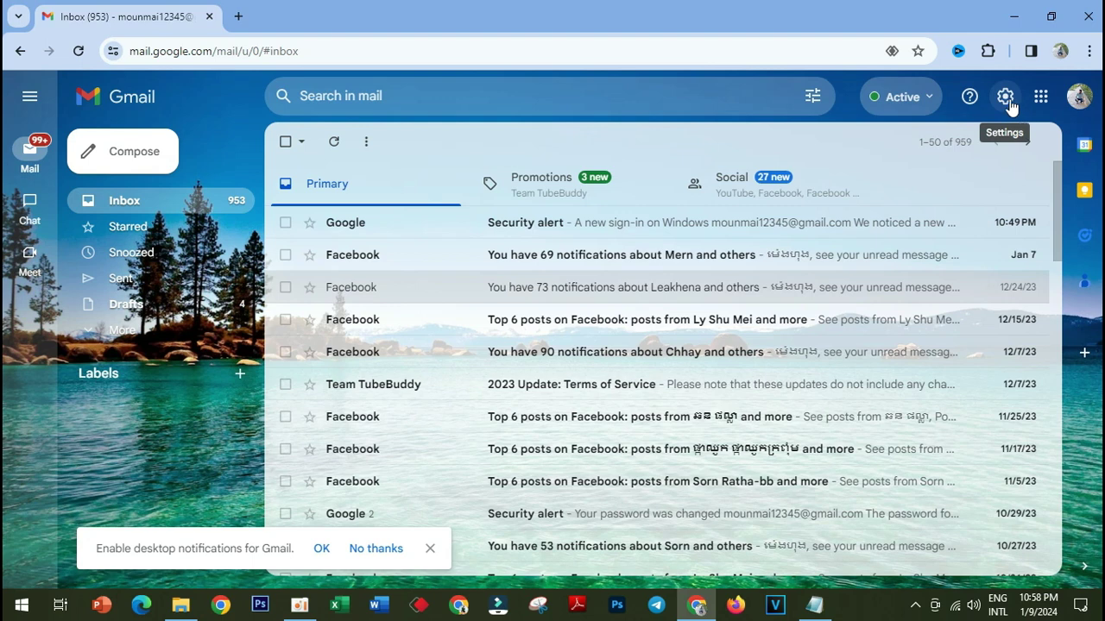
pyautogui.click(1001, 98)
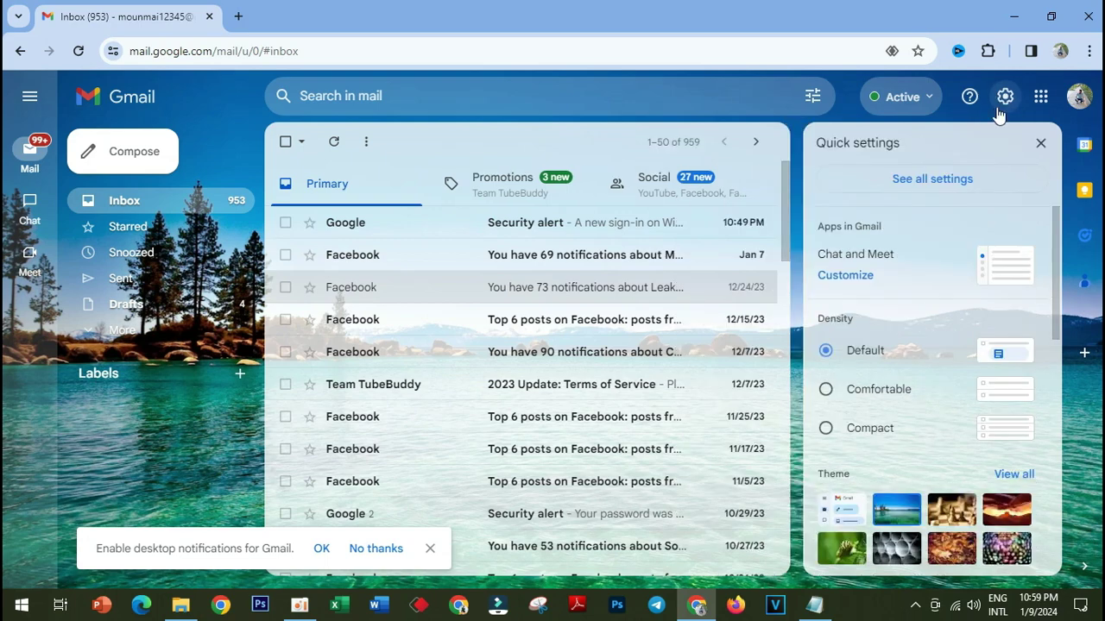
pyautogui.click(900, 179)
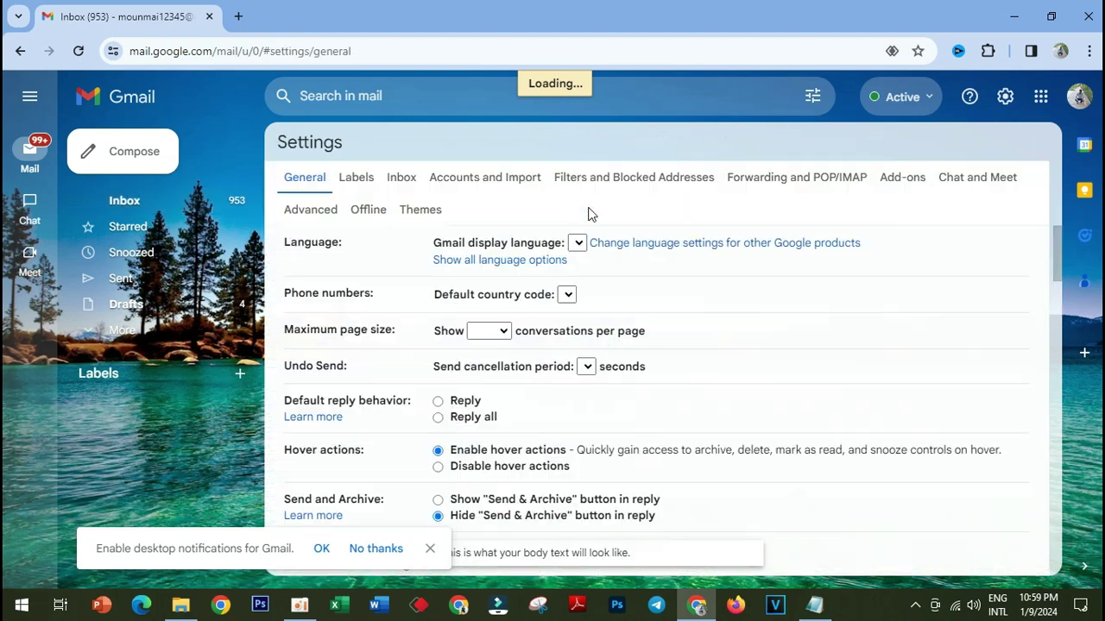
pyautogui.click(369, 184)
pyautogui.click(402, 185)
pyautogui.click(485, 178)
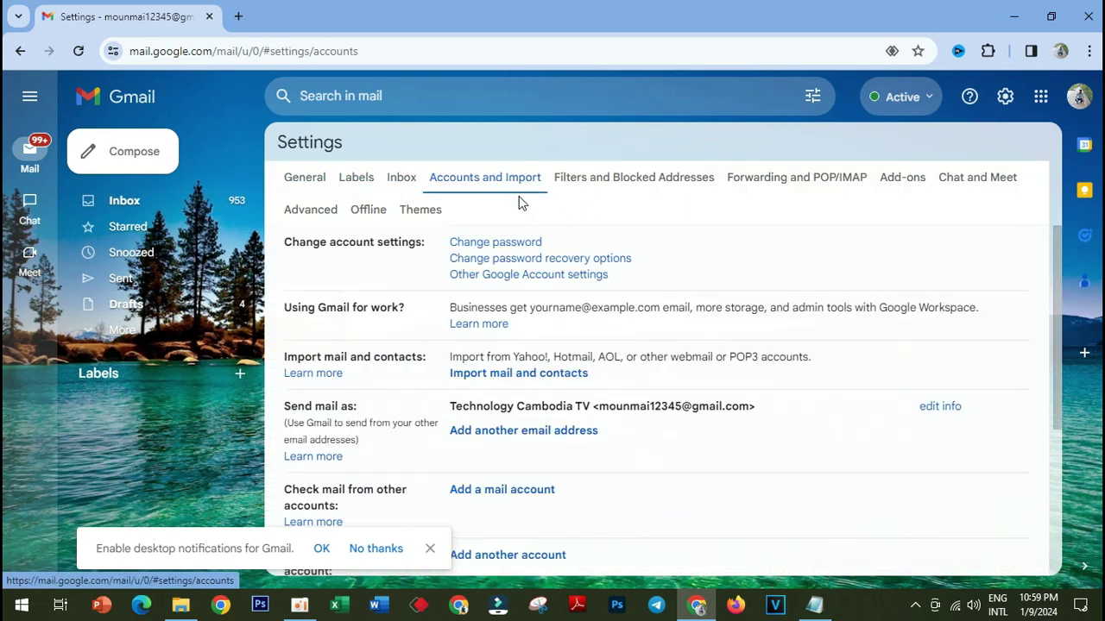
# Step: Examine the account options in the Accounts and Import settings from beginning to end
pyautogui.scroll(-3, 693, 389)
pyautogui.scroll(3, 742, 370)
pyautogui.scroll(-3, 730, 377)
pyautogui.scroll(3, 730, 377)
pyautogui.scroll(-1, 722, 369)
pyautogui.scroll(-3, 721, 371)
pyautogui.scroll(5, 720, 370)
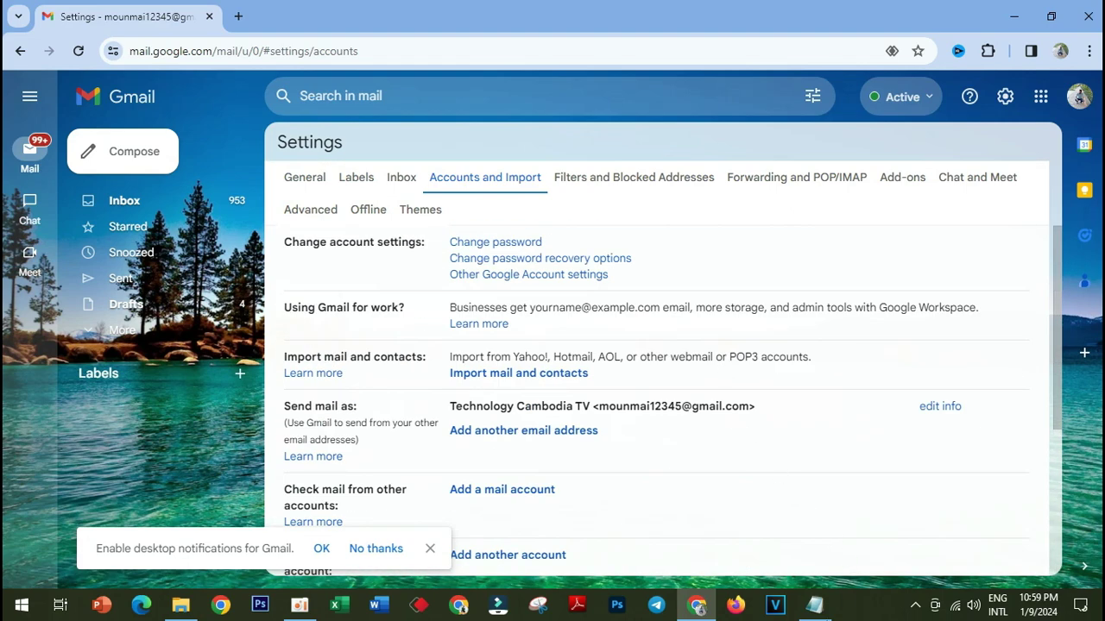
# Step: Bring up the New Text Document in Notepad and narrow its window so the sender's edit info link stays uncovered
pyautogui.click(828, 613)
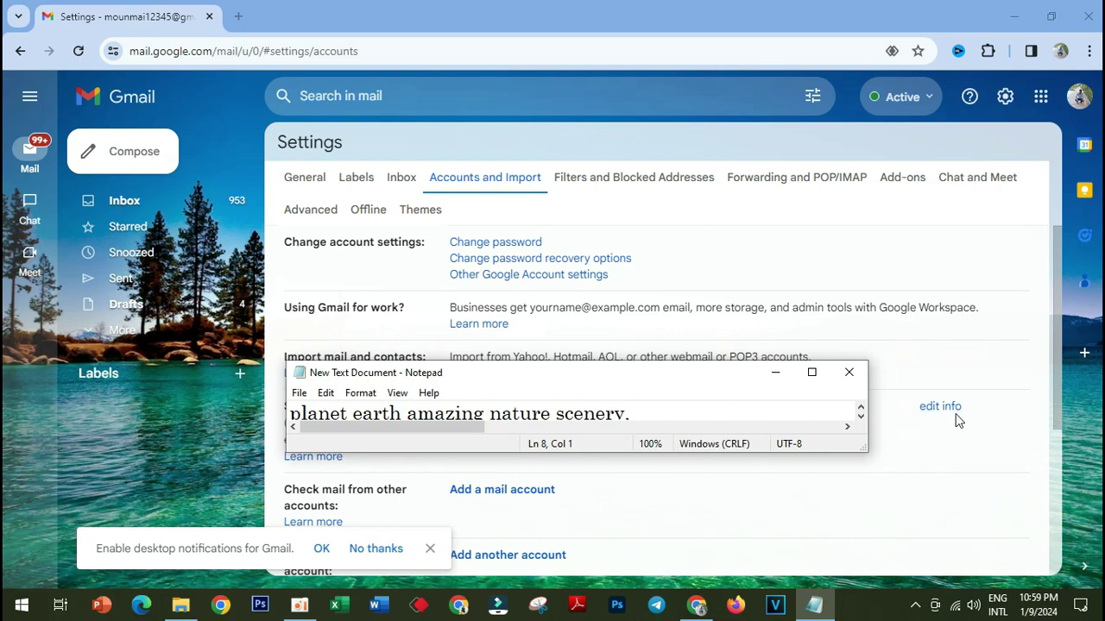
pyautogui.moveTo(867, 402); pyautogui.dragTo(765, 395)
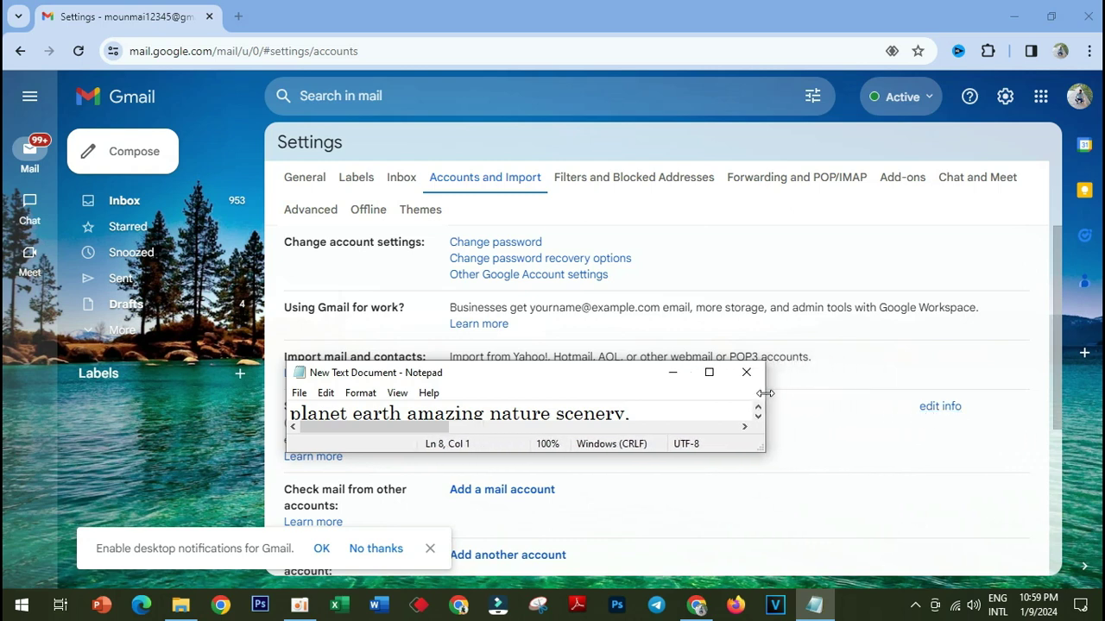
# Step: Open the sender information for editing under Send mail as, then enlarge its window and center it over the settings page
pyautogui.click(940, 410)
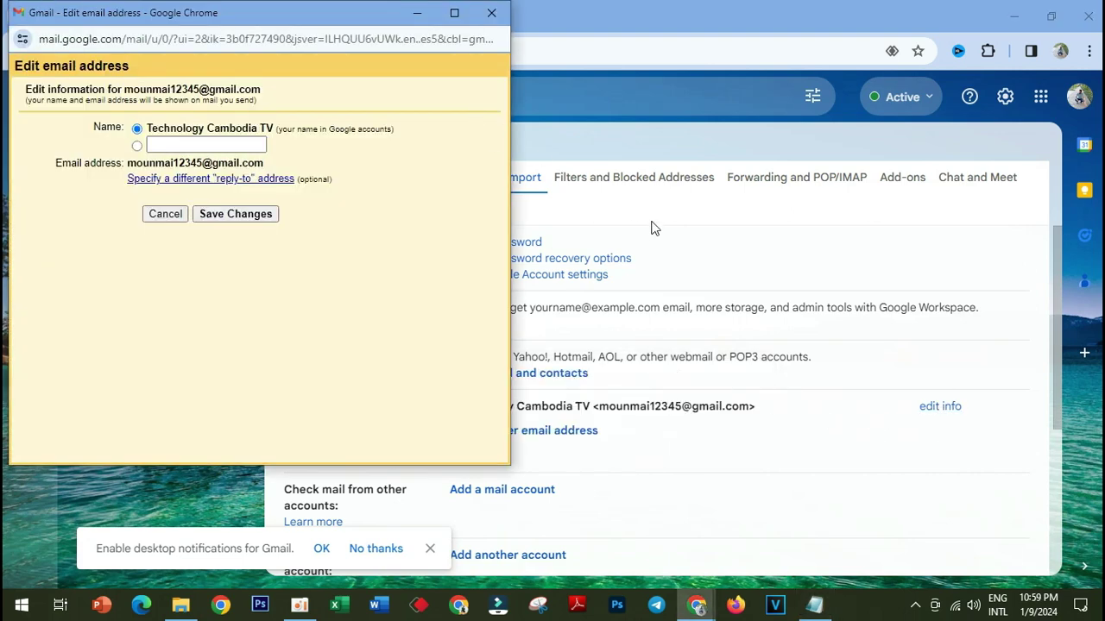
pyautogui.moveTo(364, 2); pyautogui.dragTo(726, 175)
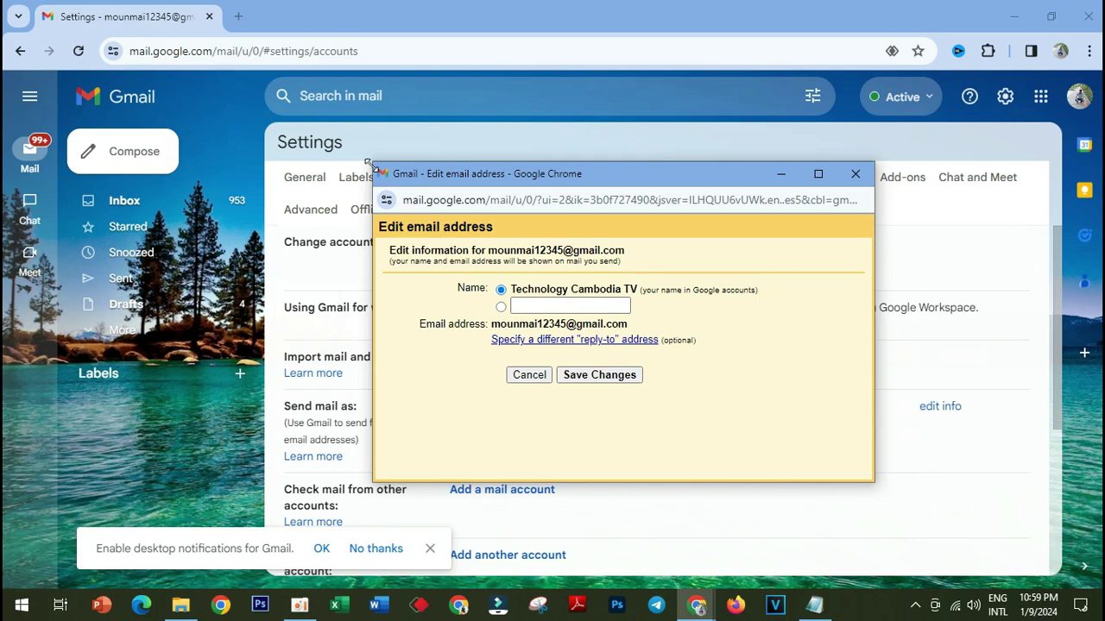
pyautogui.moveTo(368, 163); pyautogui.dragTo(216, 80)
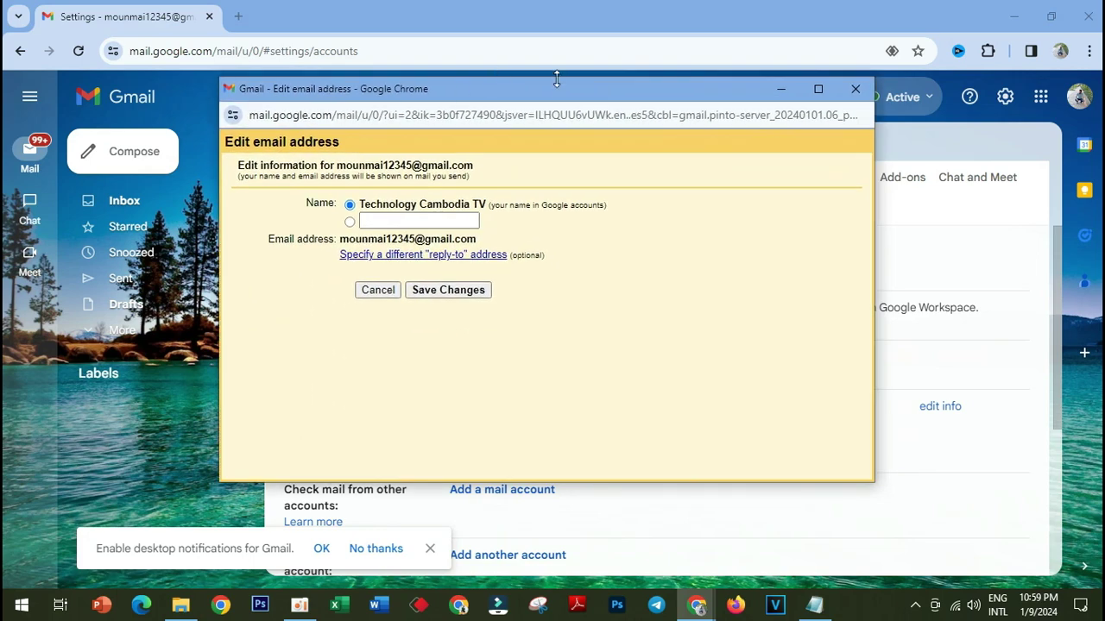
pyautogui.moveTo(563, 89); pyautogui.dragTo(620, 143)
# Step: Switch to Notepad, place its window just below the sender name fields and make it narrower
pyautogui.click(814, 604)
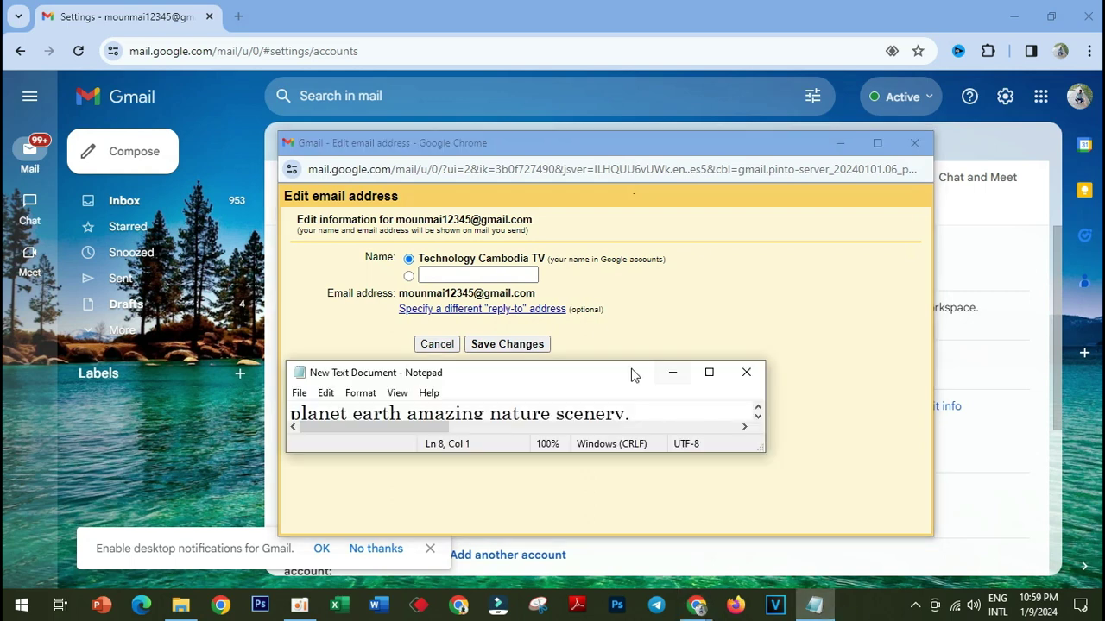
pyautogui.moveTo(617, 377); pyautogui.dragTo(630, 297)
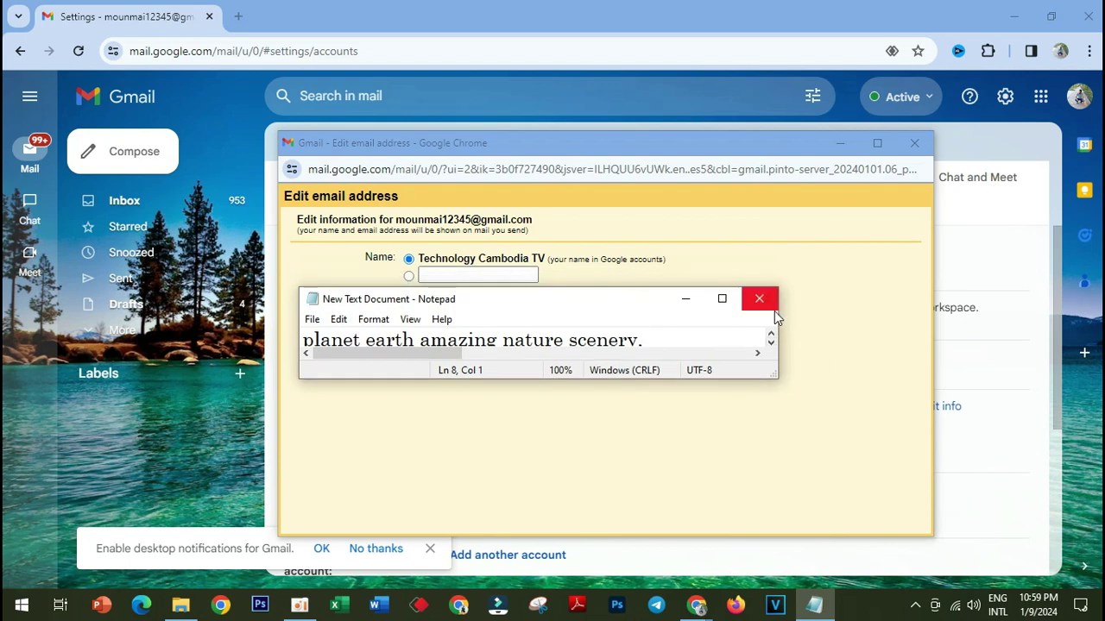
pyautogui.moveTo(778, 324); pyautogui.dragTo(619, 329)
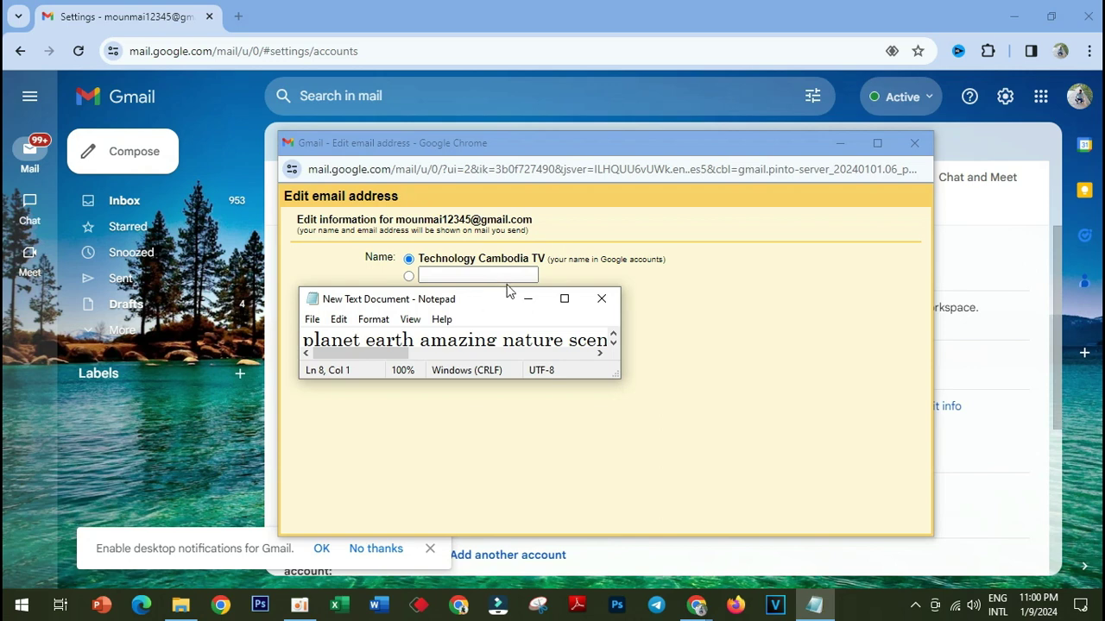
# Step: Close the email address editing window without saving, and close the Notepad document
pyautogui.click(916, 144)
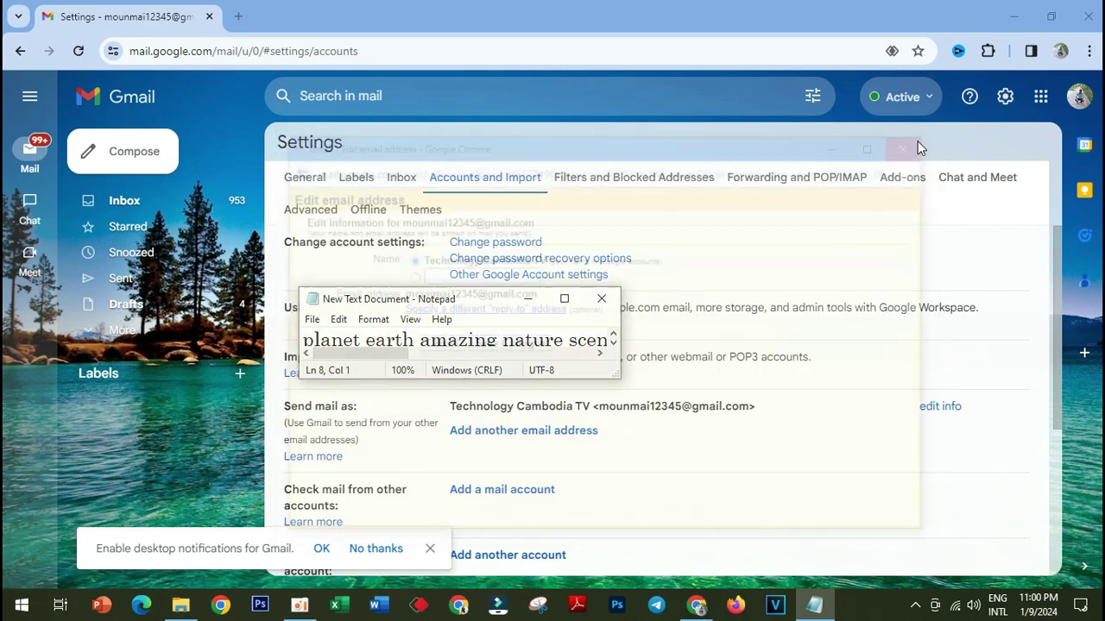
pyautogui.click(605, 300)
# Step: View the Labels section of the Gmail settings, and close the browser window
pyautogui.click(354, 178)
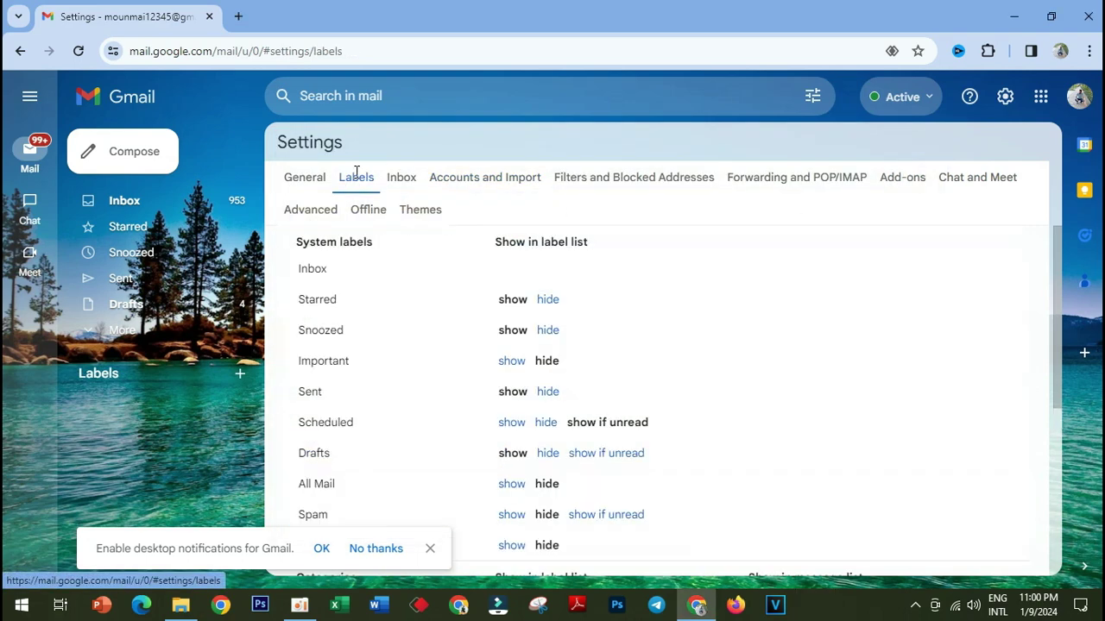
pyautogui.click(1089, 17)
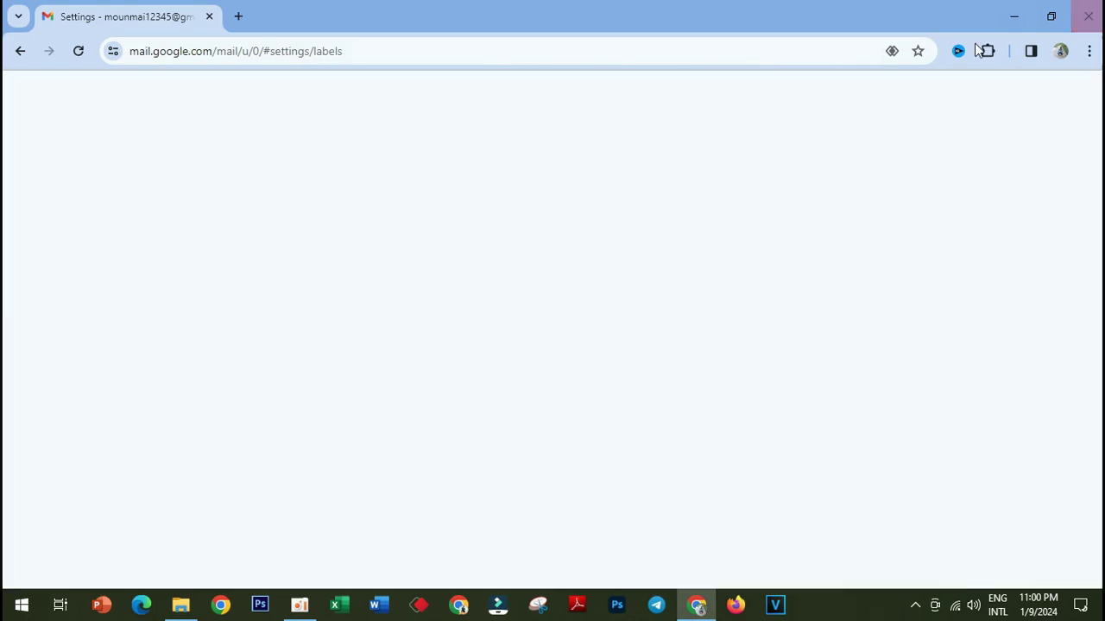